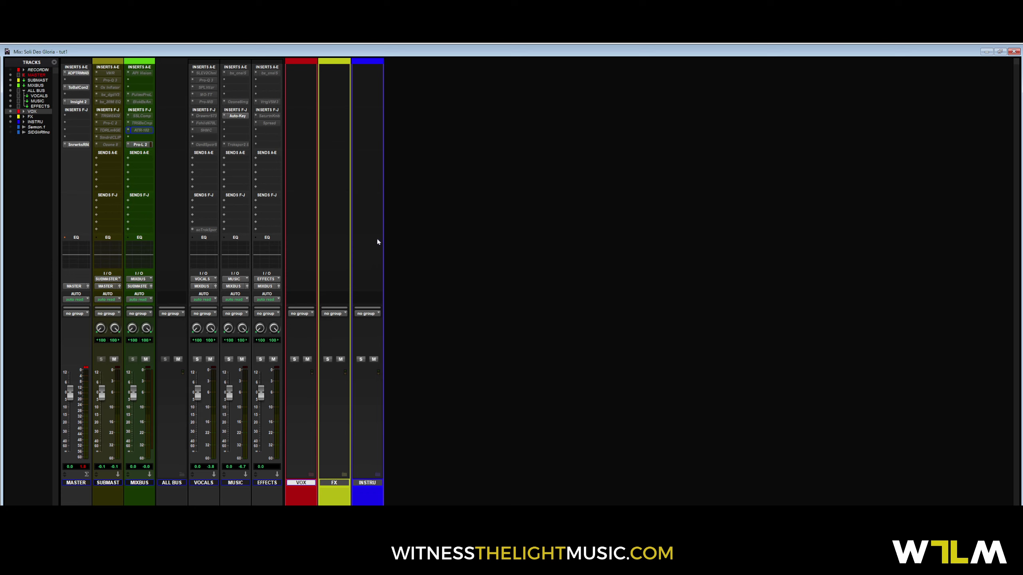
# Activate the API Vision insert on the MIXBUS track and play a passage of the mix through it
pyautogui.click(140, 74)
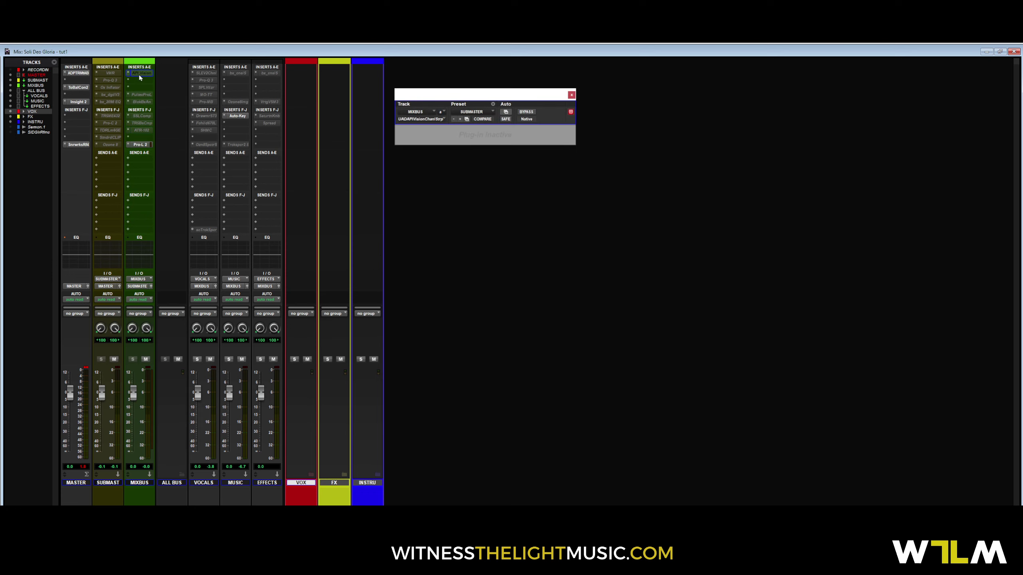
pyautogui.rightClick(140, 73)
pyautogui.click(158, 83)
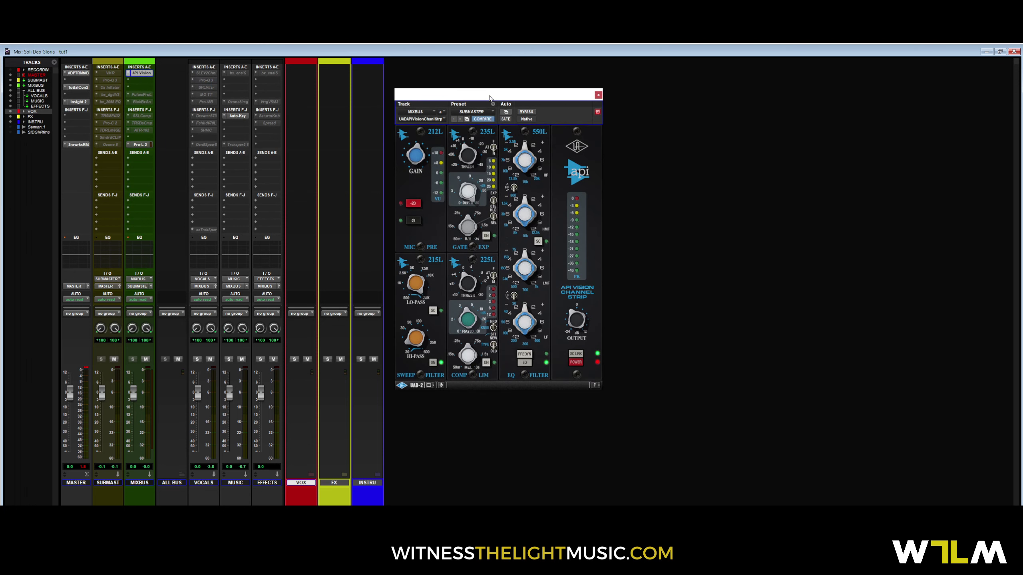
pyautogui.moveTo(490, 97); pyautogui.dragTo(493, 78)
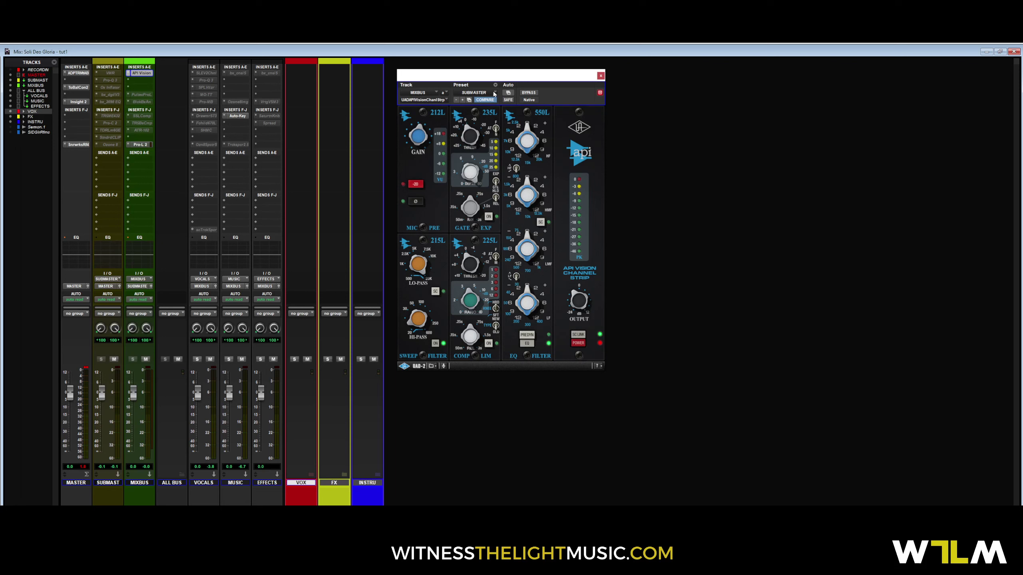
pyautogui.press('space')
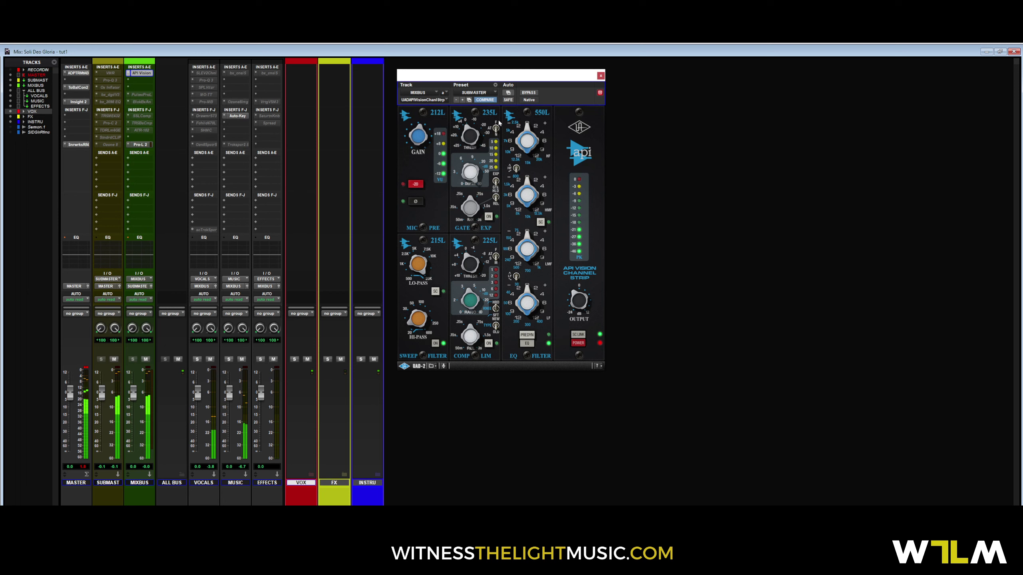
pyautogui.press('space')
pyautogui.moveTo(523, 76); pyautogui.dragTo(529, 76)
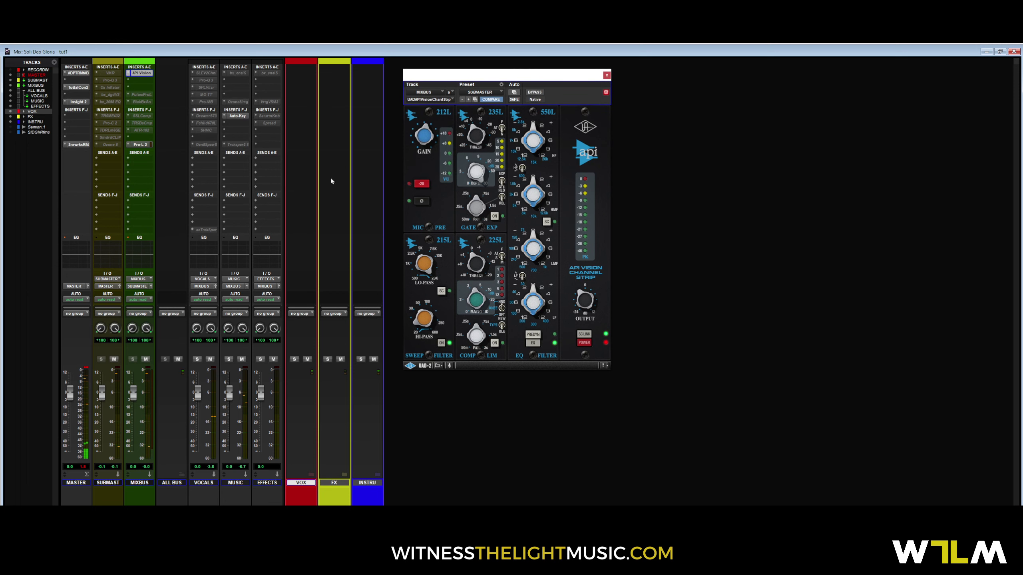
# Open the Pro-L 2 limiter on the MIXBUS track and set its gain to +9.0 dB during playback
pyautogui.click(142, 144)
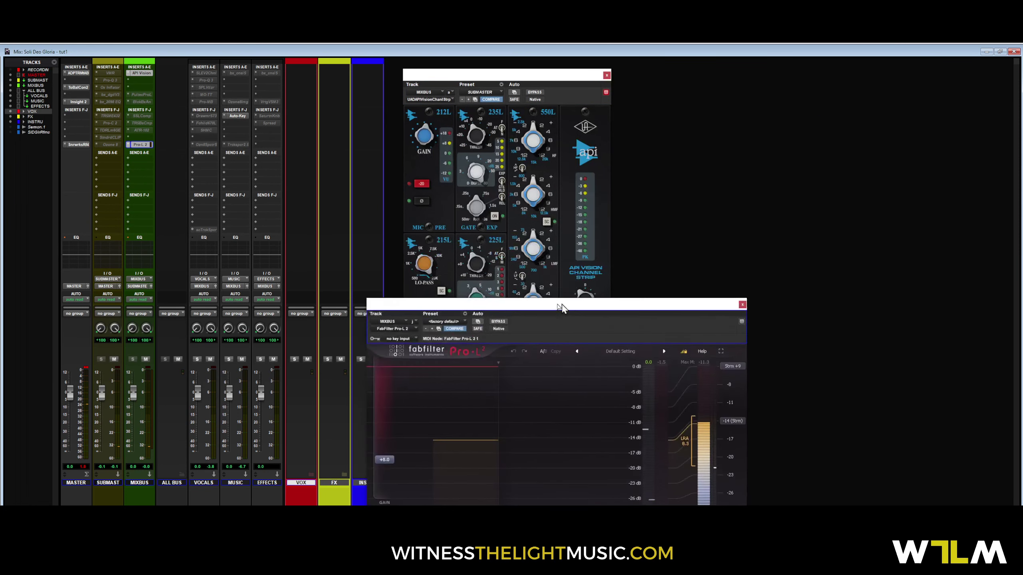
pyautogui.moveTo(561, 303); pyautogui.dragTo(516, 187)
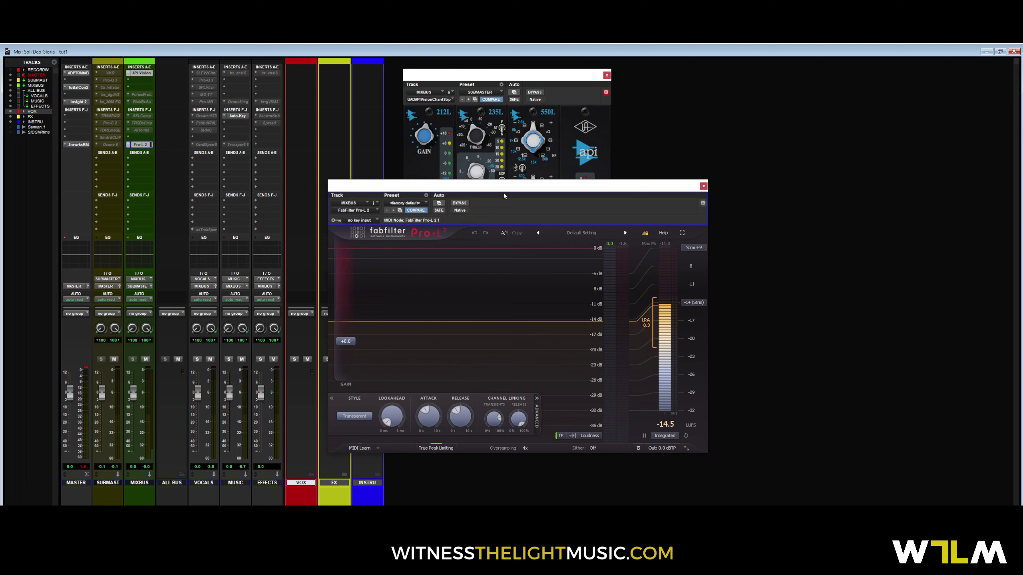
pyautogui.moveTo(503, 191); pyautogui.dragTo(503, 195)
pyautogui.press('space')
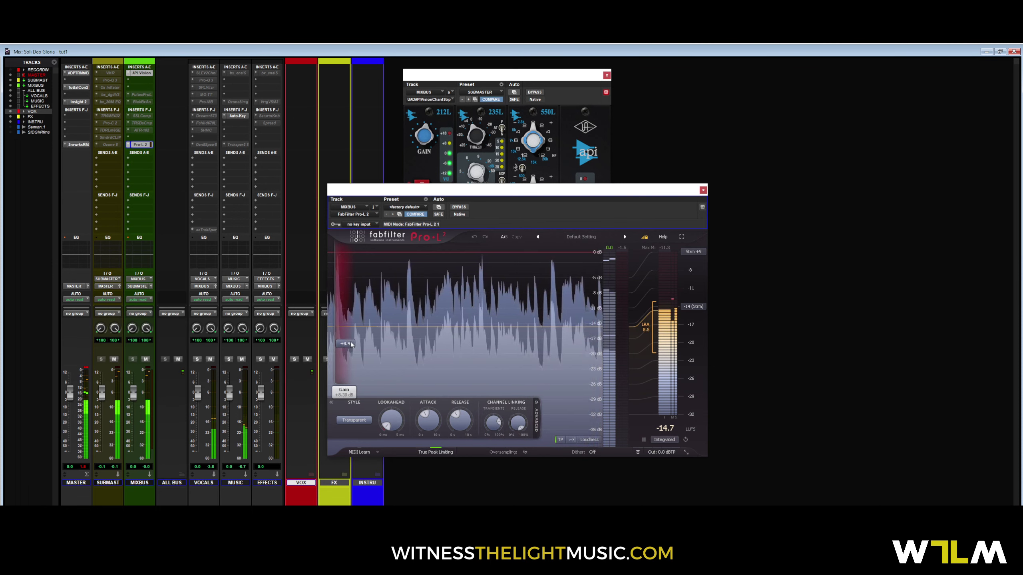
pyautogui.moveTo(345, 345); pyautogui.dragTo(374, 342)
pyautogui.moveTo(521, 197); pyautogui.dragTo(524, 231)
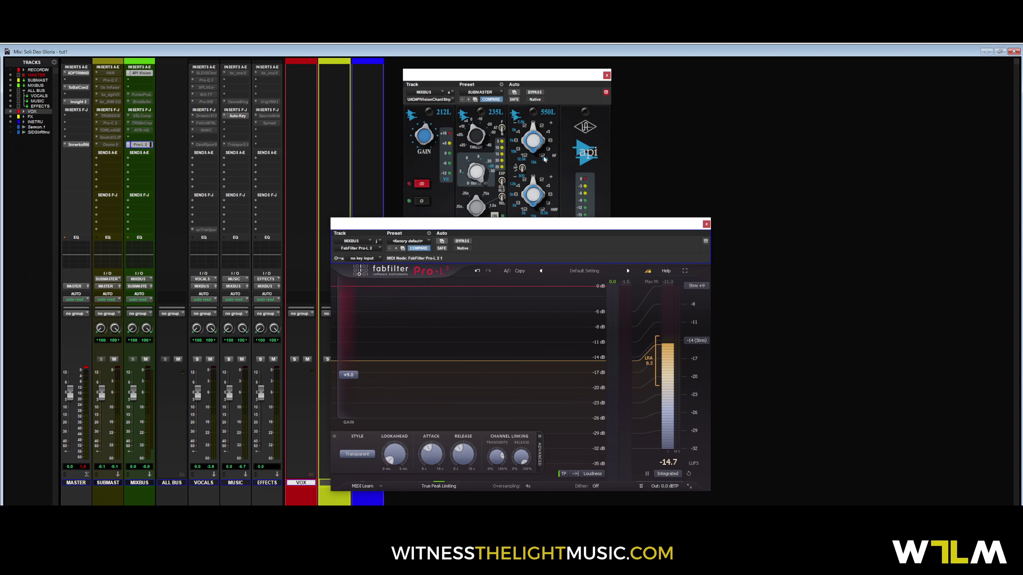
# Bring the API Vision window in front of the limiter and audition the mix with both plug-ins running
pyautogui.click(509, 79)
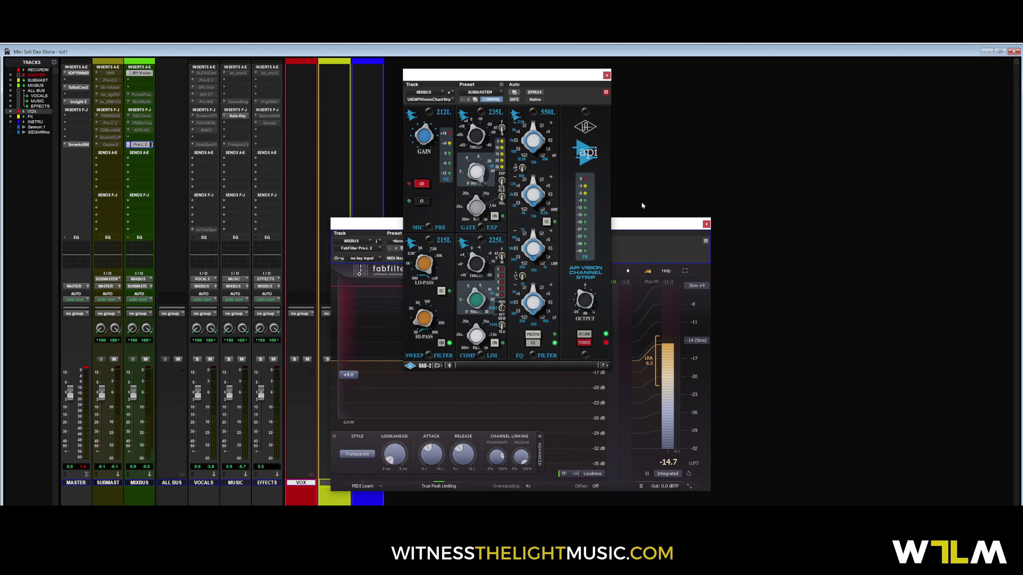
pyautogui.press('space')
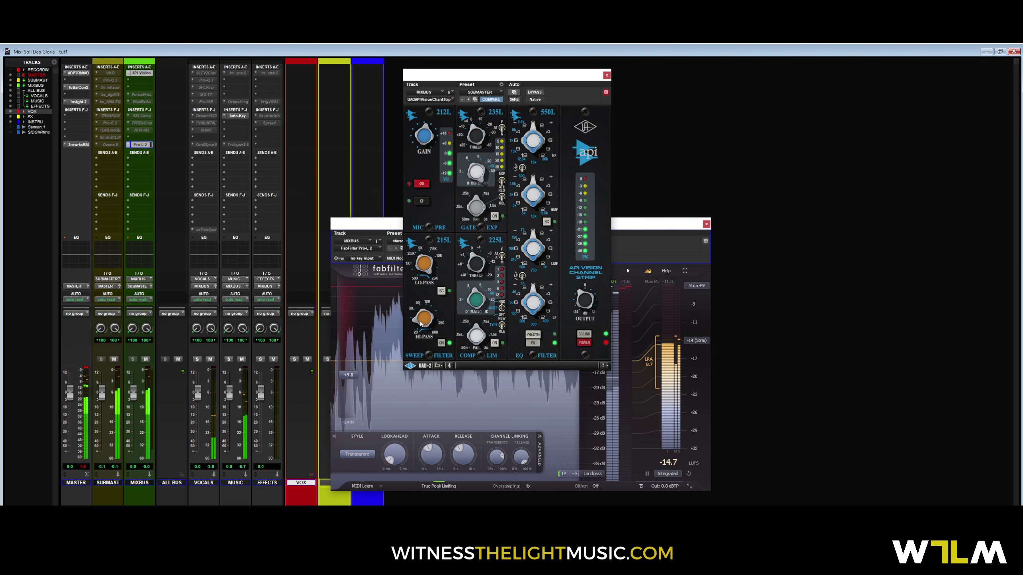
pyautogui.press('space')
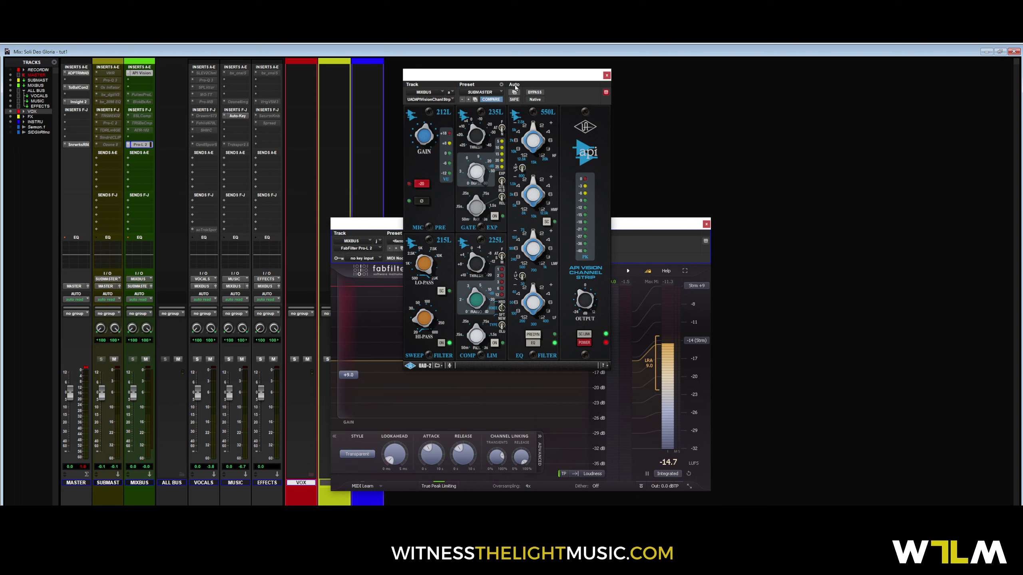
pyautogui.moveTo(519, 76); pyautogui.dragTo(521, 73)
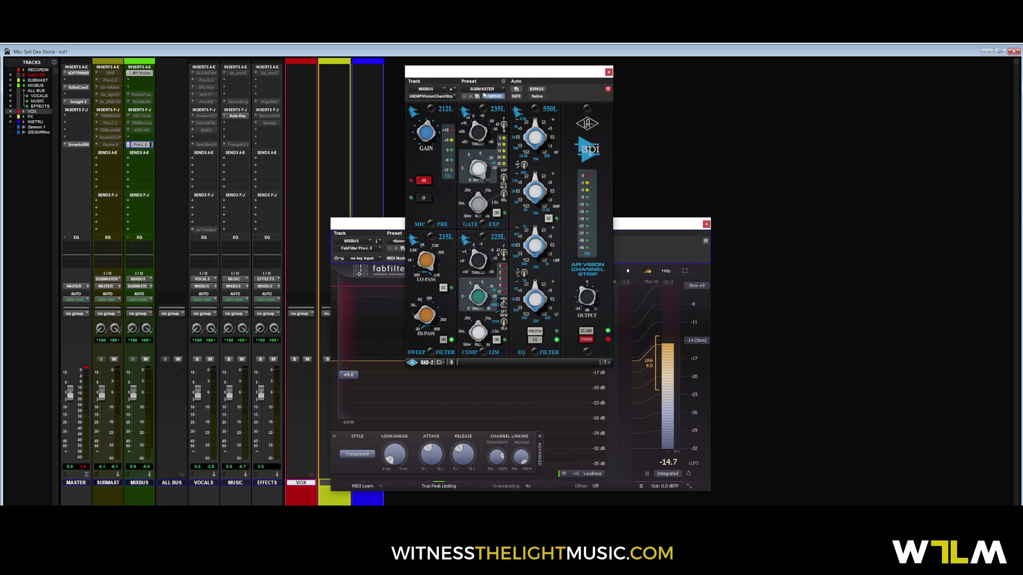
# Start playback, activate the Pultec-Pro insert on the MIXBUS track and open its window
pyautogui.press('space')
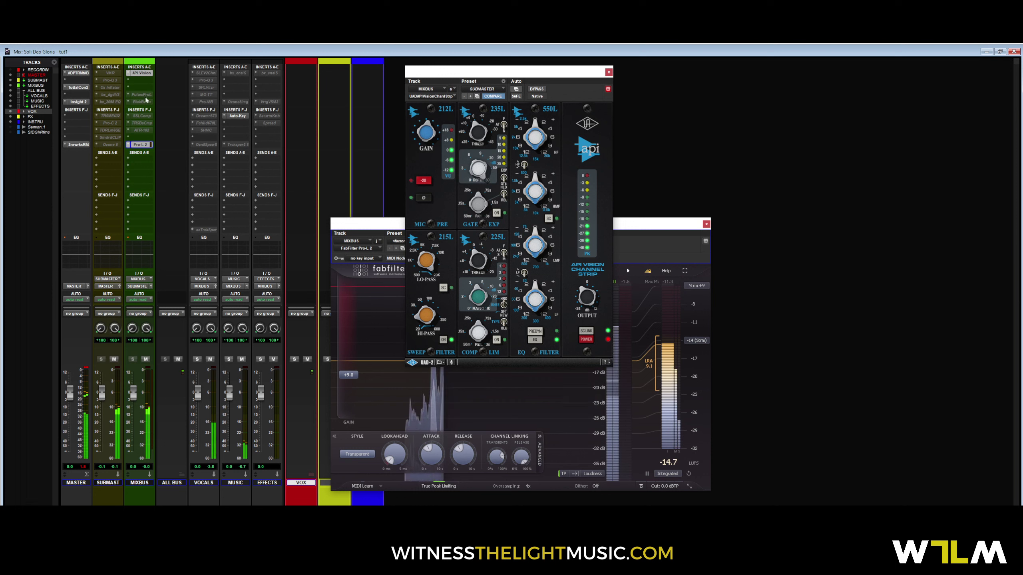
pyautogui.rightClick(145, 94)
pyautogui.click(160, 110)
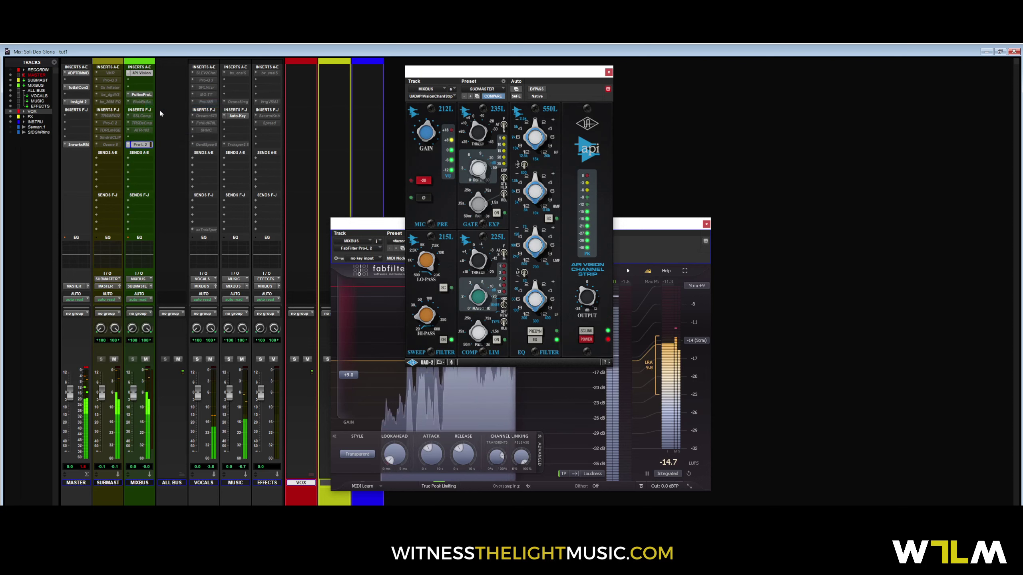
pyautogui.click(141, 94)
pyautogui.moveTo(598, 87); pyautogui.dragTo(583, 226)
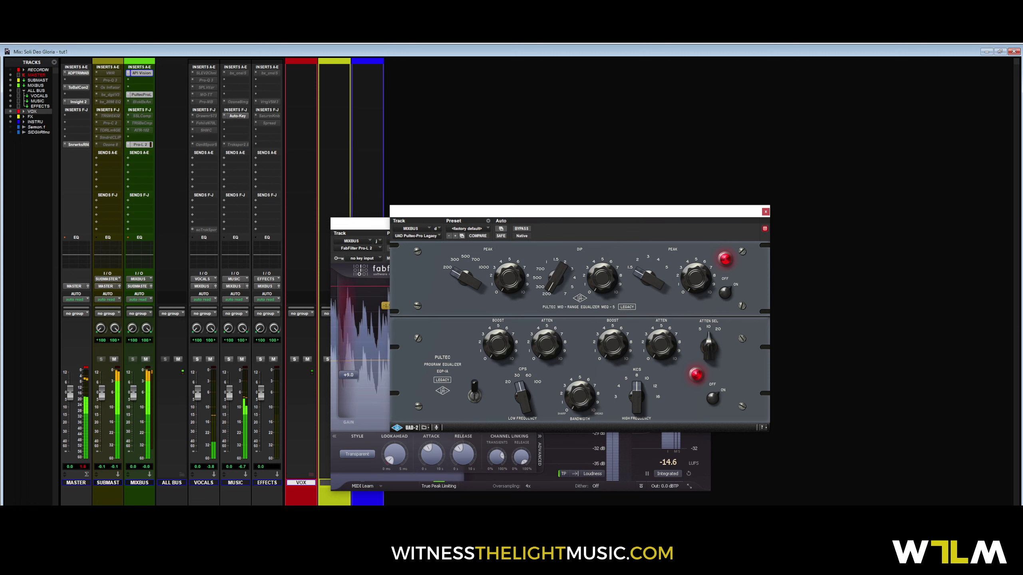
# Show the API Vision and Pultec-Pro windows side by side and stop playback
pyautogui.keyDown('shift'); pyautogui.click(141, 73); pyautogui.keyUp('shift')
pyautogui.moveTo(530, 209); pyautogui.dragTo(419, 97)
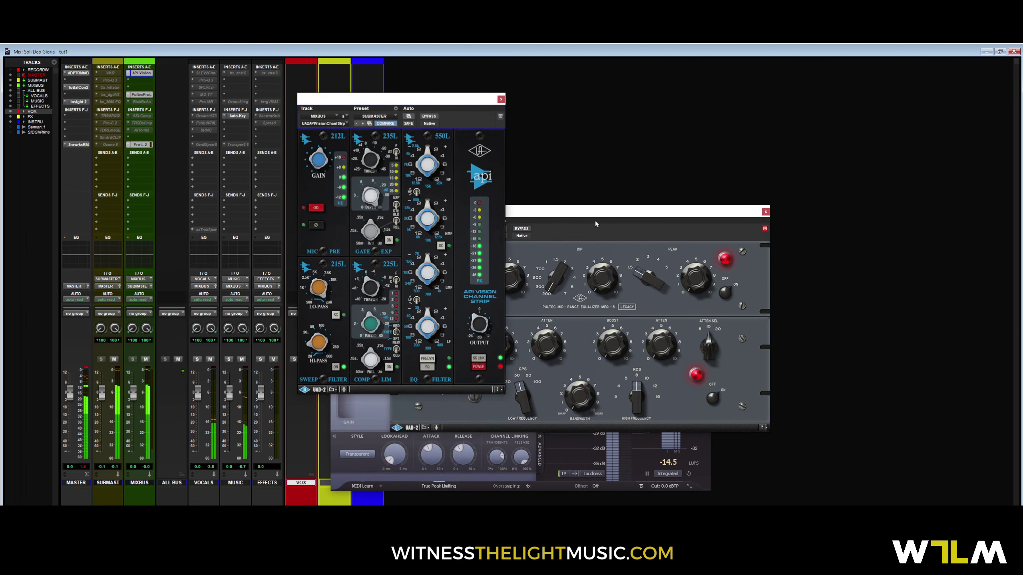
pyautogui.moveTo(596, 224); pyautogui.dragTo(713, 153)
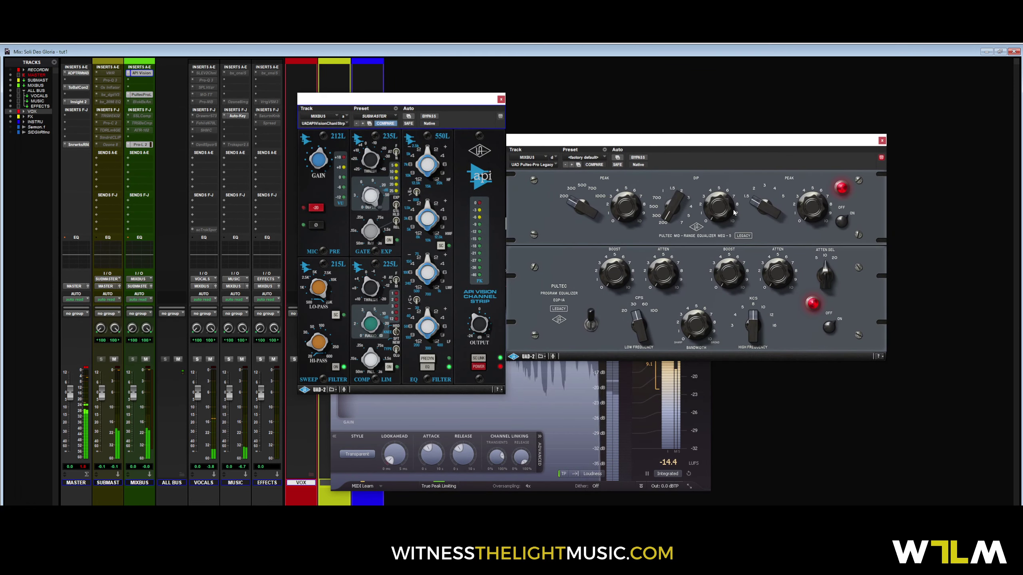
pyautogui.press('space')
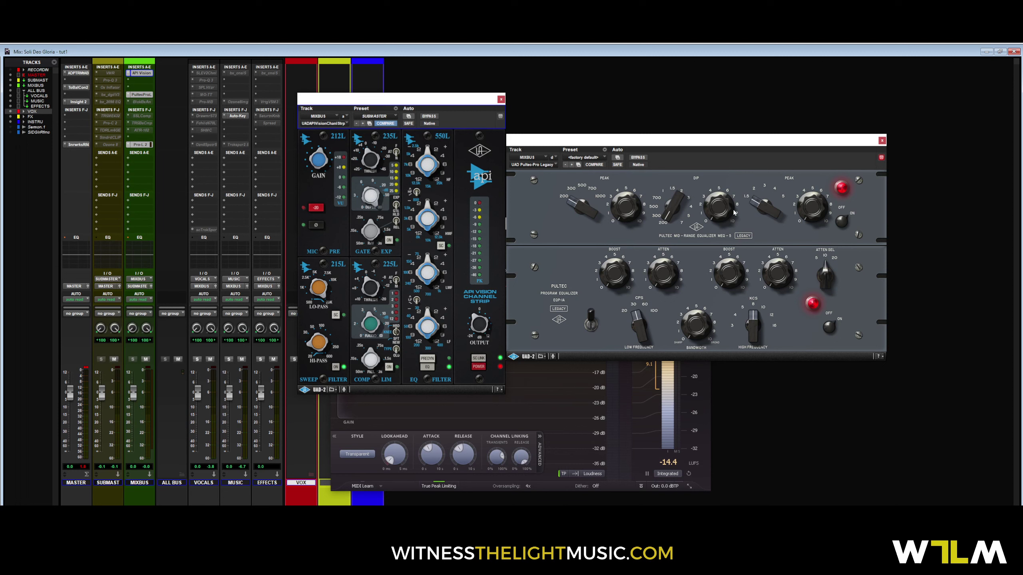
# Activate the T-RackS Bus Compressor insert on the MIXBUS track and place its window in front of the others
pyautogui.press('space')
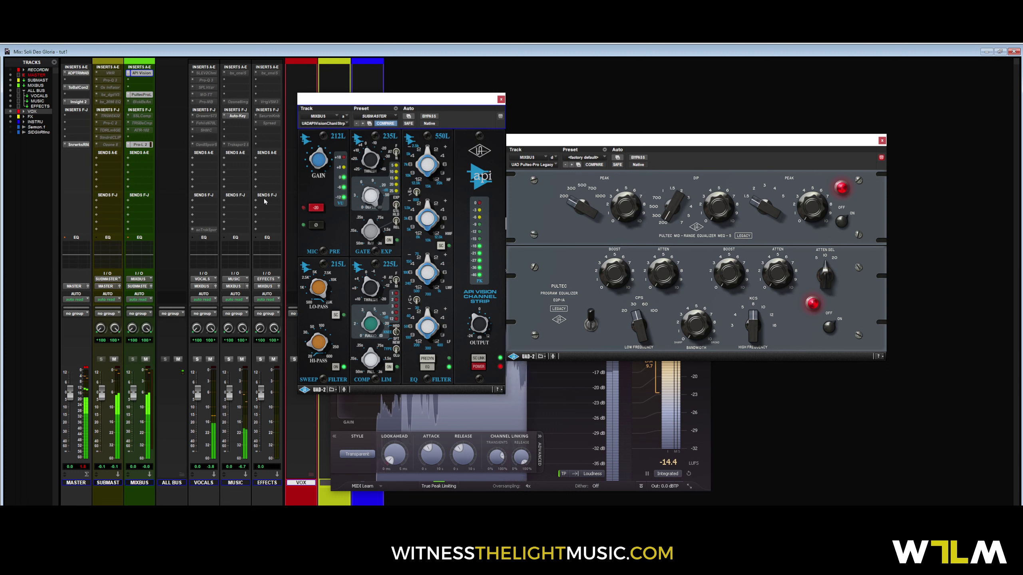
pyautogui.click(141, 123)
pyautogui.rightClick(147, 125)
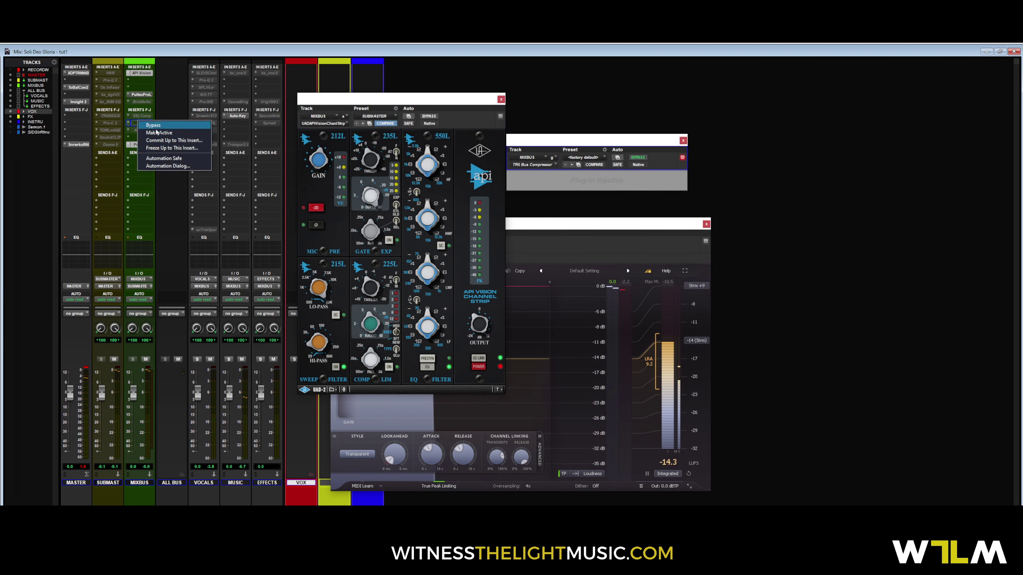
pyautogui.click(147, 133)
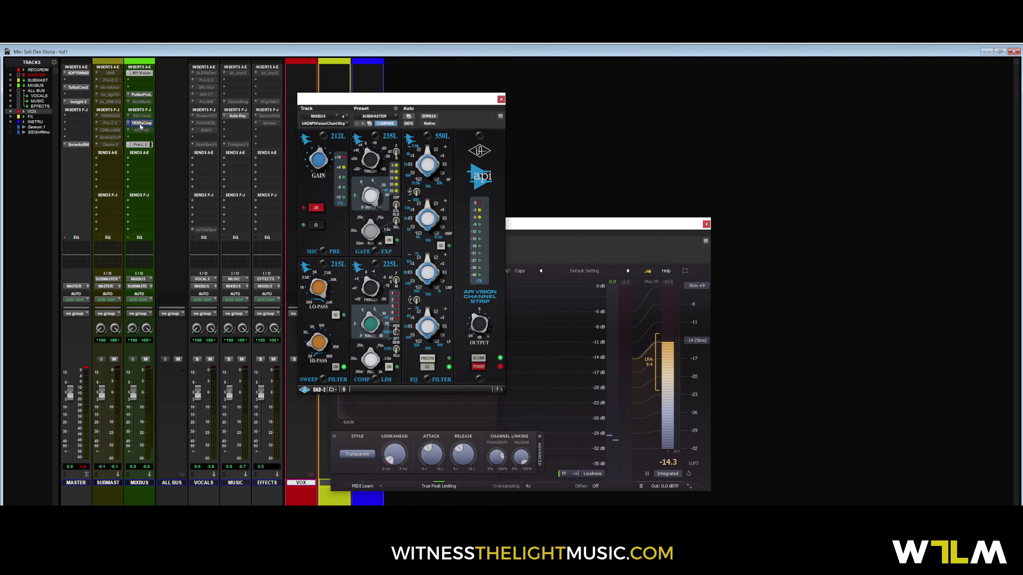
pyautogui.moveTo(674, 151); pyautogui.dragTo(584, 202)
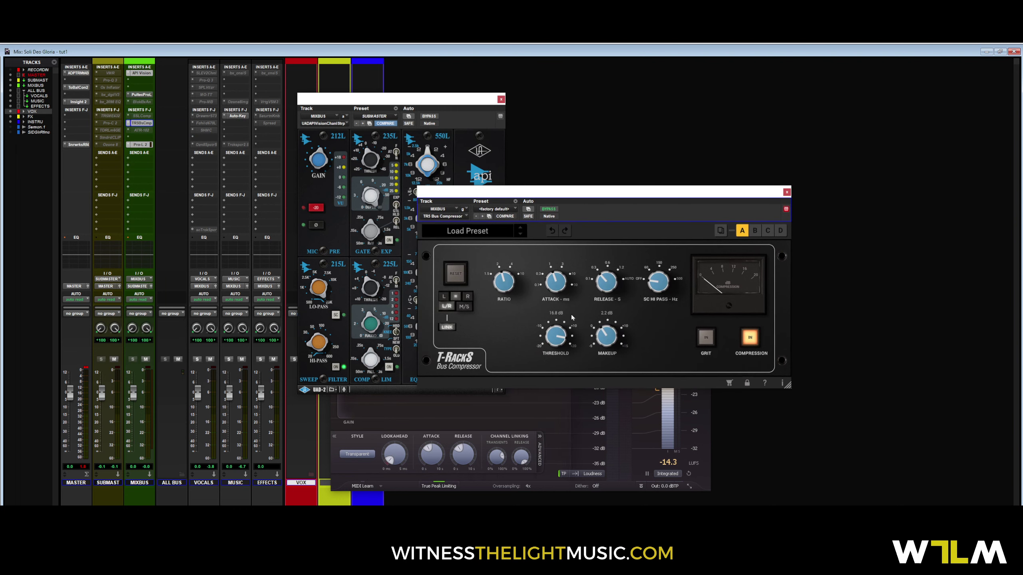
pyautogui.moveTo(578, 197)
pyautogui.mouseDown()
pyautogui.moveTo(542, 200)
pyautogui.moveTo(570, 209)
pyautogui.mouseUp()
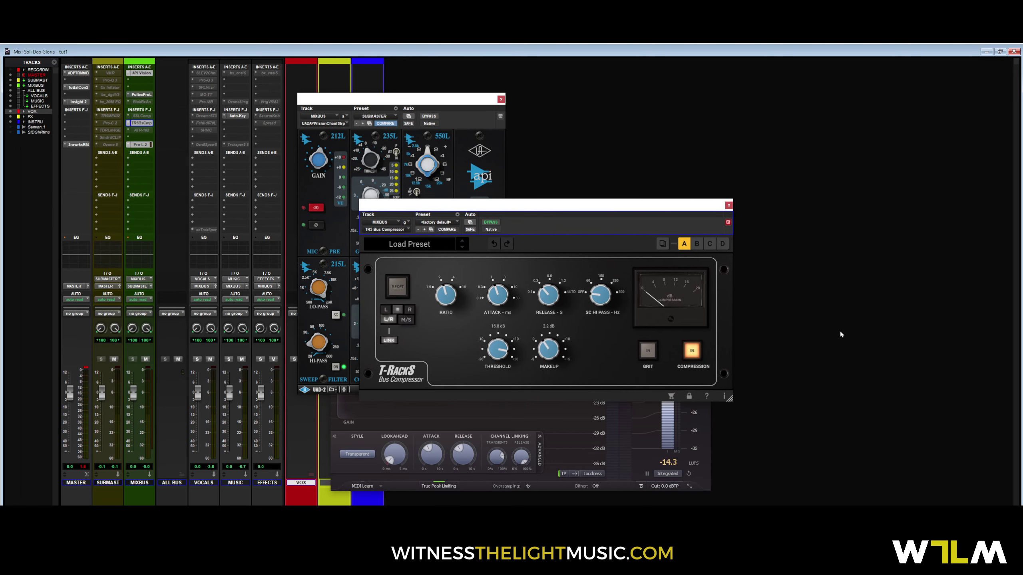
# Try out the SSLComp insert on the MIXBUS track, close its window and disable the insert
pyautogui.rightClick(149, 116)
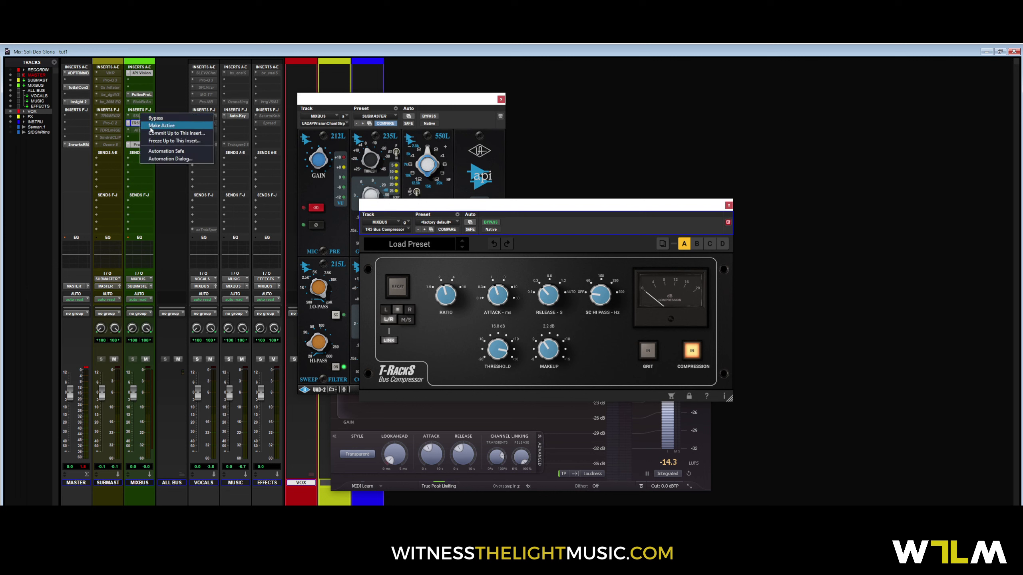
pyautogui.click(144, 119)
pyautogui.click(147, 115)
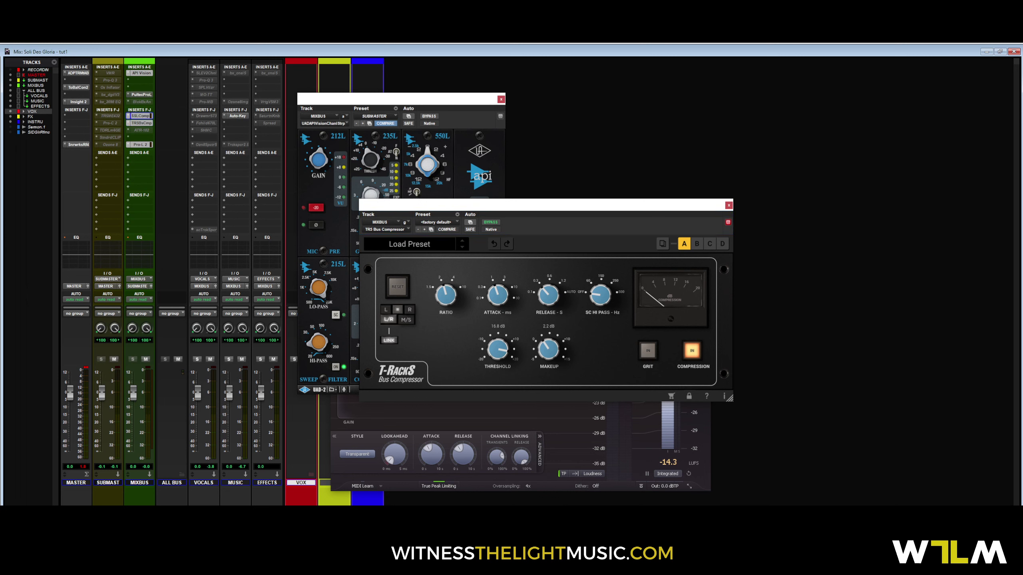
pyautogui.moveTo(563, 57); pyautogui.dragTo(547, 165)
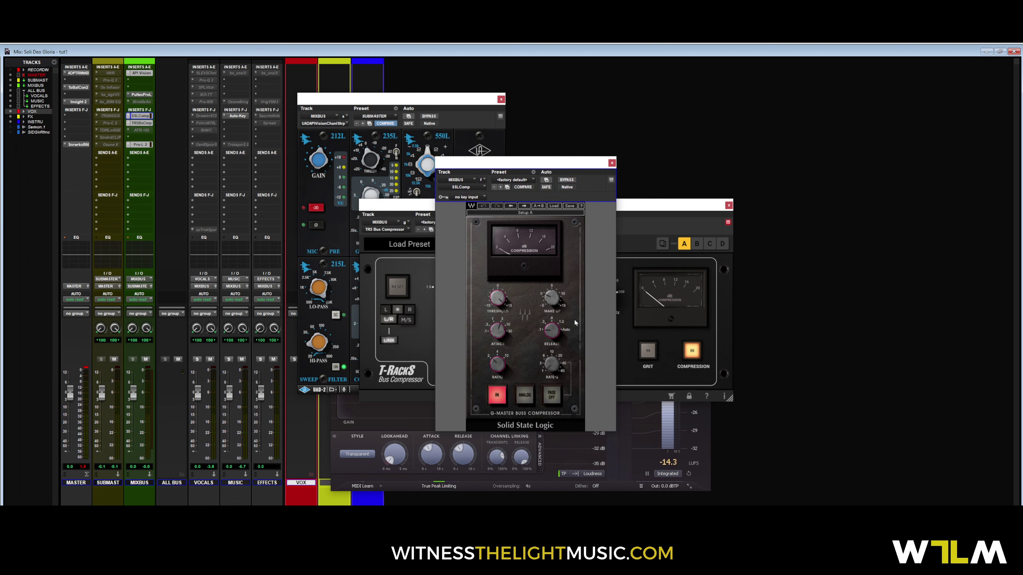
pyautogui.click(611, 162)
pyautogui.rightClick(141, 115)
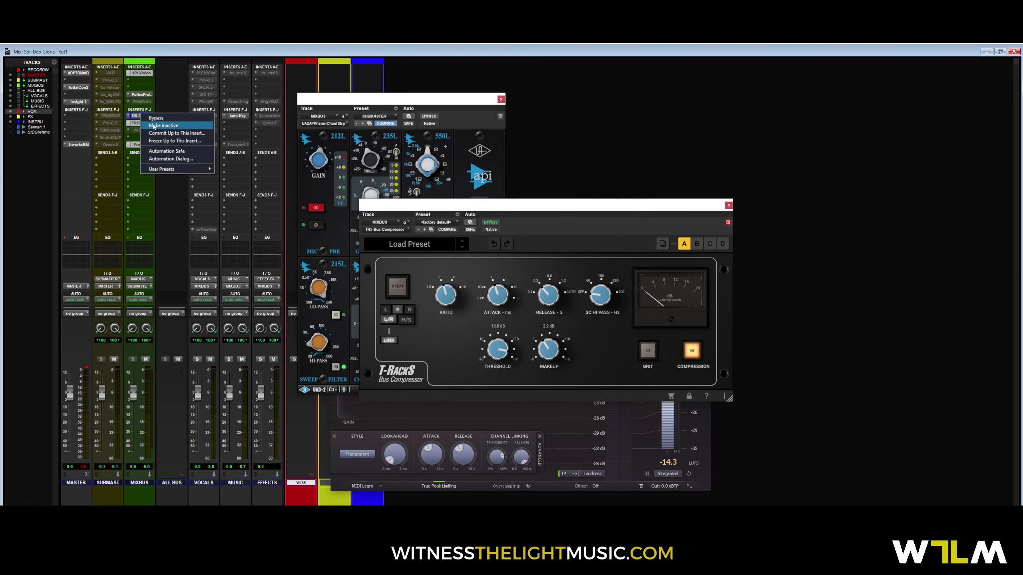
pyautogui.click(155, 118)
# Close the API Vision and Pro-L 2 windows, leaving only the T-RackS Bus Compressor open
pyautogui.moveTo(536, 205); pyautogui.dragTo(497, 136)
pyautogui.click(500, 99)
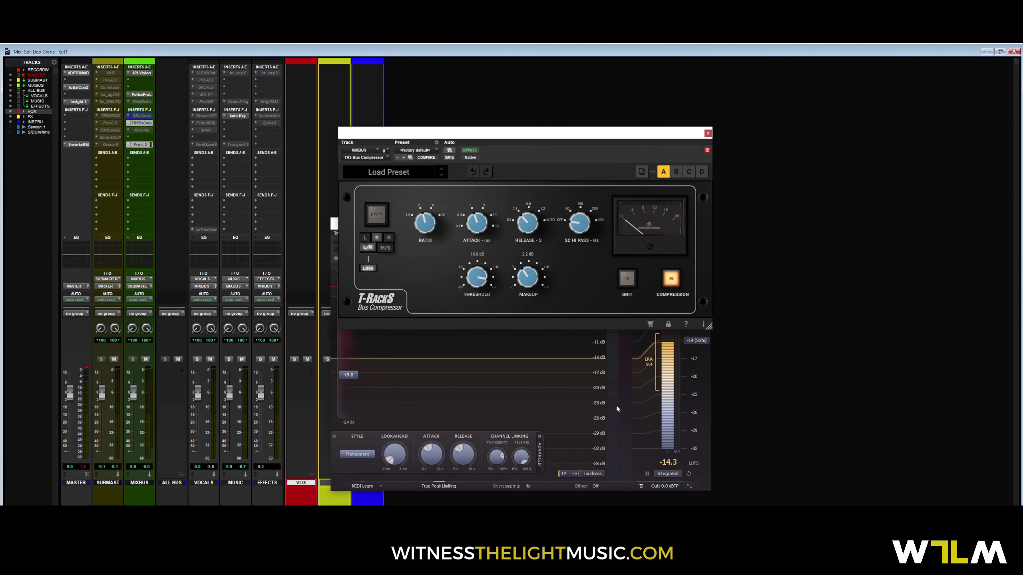
pyautogui.click(620, 449)
pyautogui.click(707, 227)
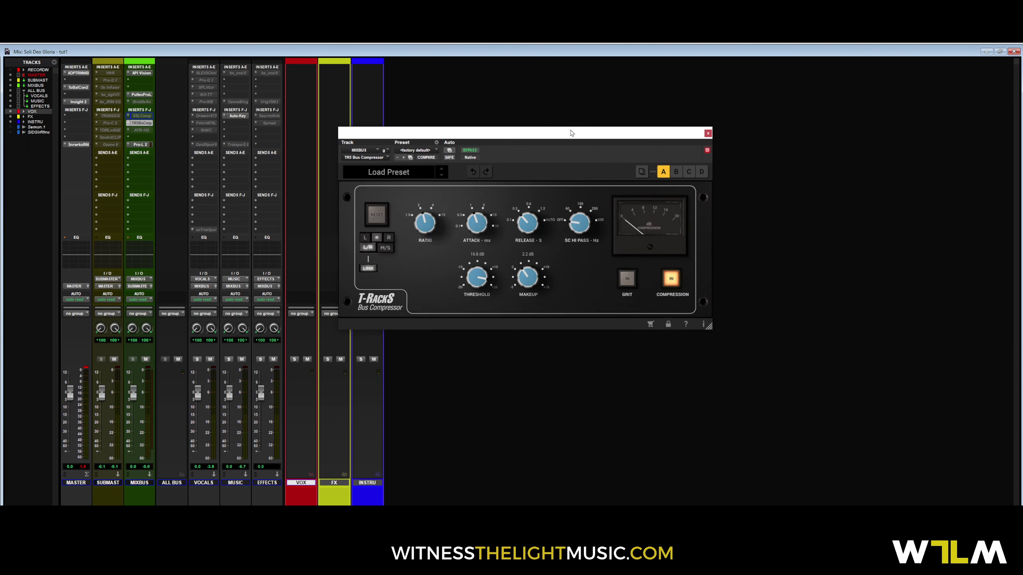
pyautogui.moveTo(568, 134); pyautogui.dragTo(559, 144)
# During playback, lower the bus compressor's ratio and raise its sidechain high-pass frequency and attack time
pyautogui.press('space')
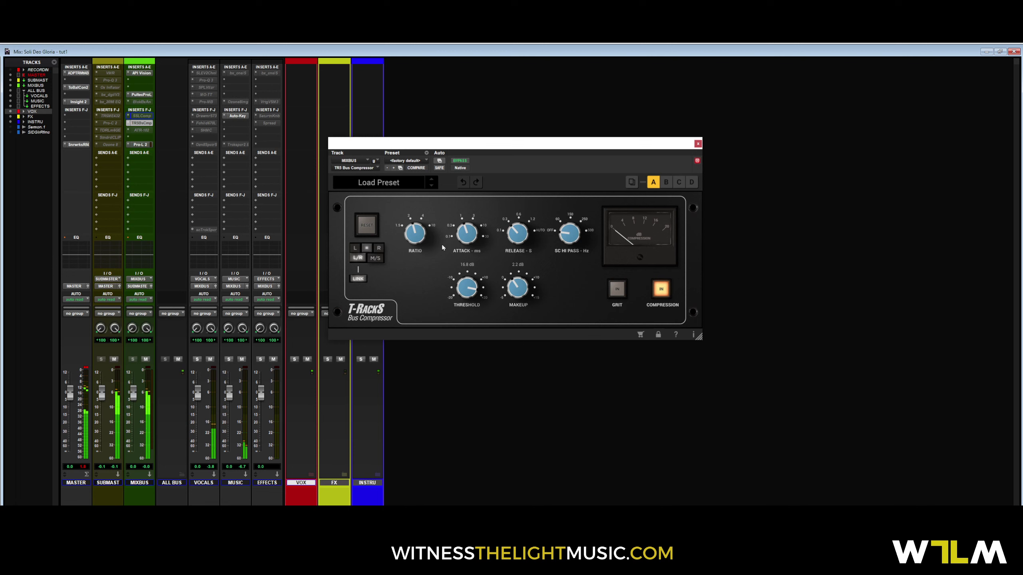
pyautogui.moveTo(418, 243); pyautogui.dragTo(417, 251)
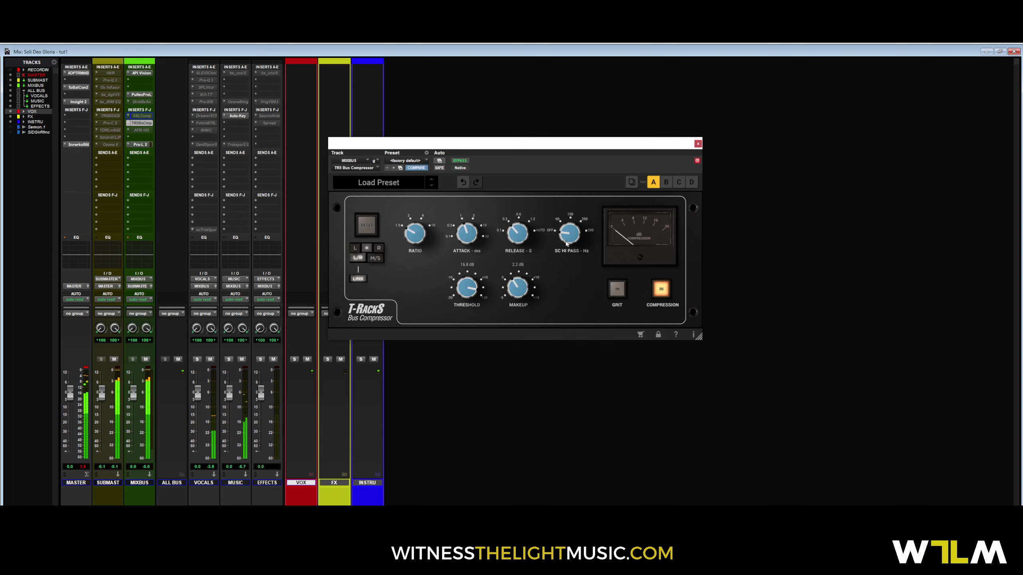
pyautogui.moveTo(569, 234); pyautogui.dragTo(566, 169)
pyautogui.moveTo(471, 237); pyautogui.dragTo(470, 227)
# Lower the bus compressor's threshold and set its makeup gain to 0.7 dB
pyautogui.moveTo(476, 296); pyautogui.dragTo(471, 311)
pyautogui.moveTo(520, 290); pyautogui.dragTo(518, 293)
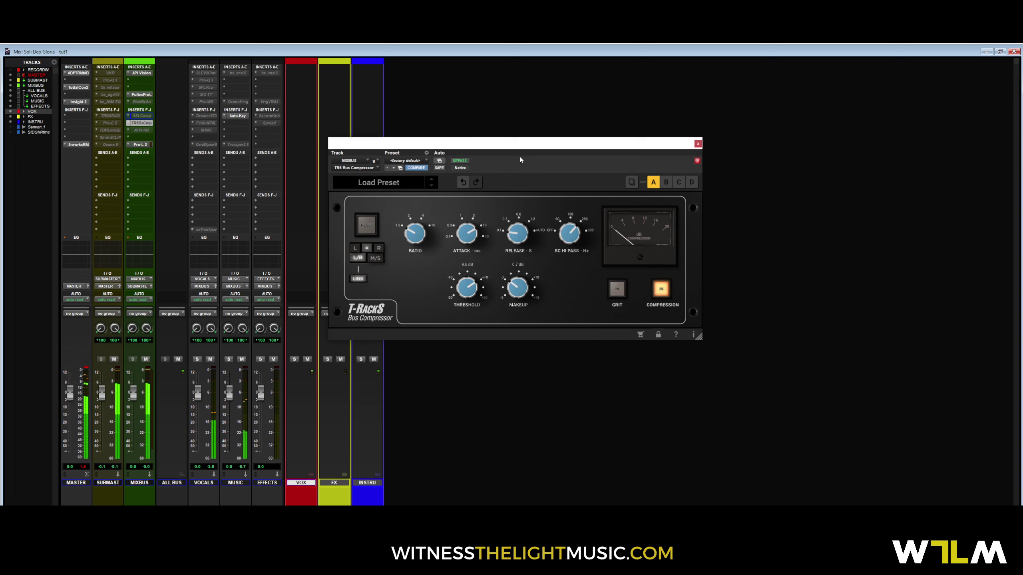
pyautogui.moveTo(523, 147); pyautogui.dragTo(526, 152)
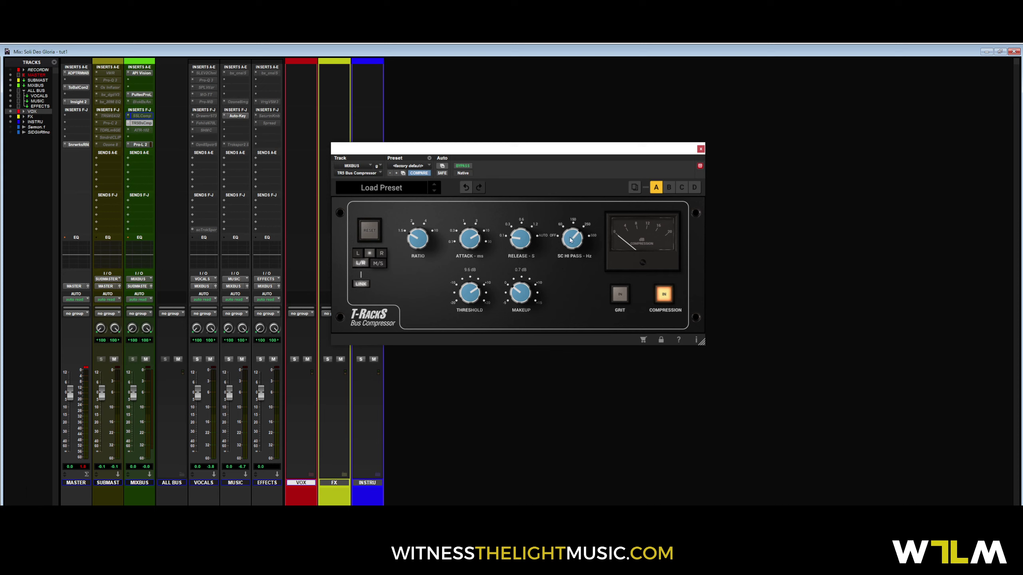
pyautogui.moveTo(476, 157); pyautogui.dragTo(480, 145)
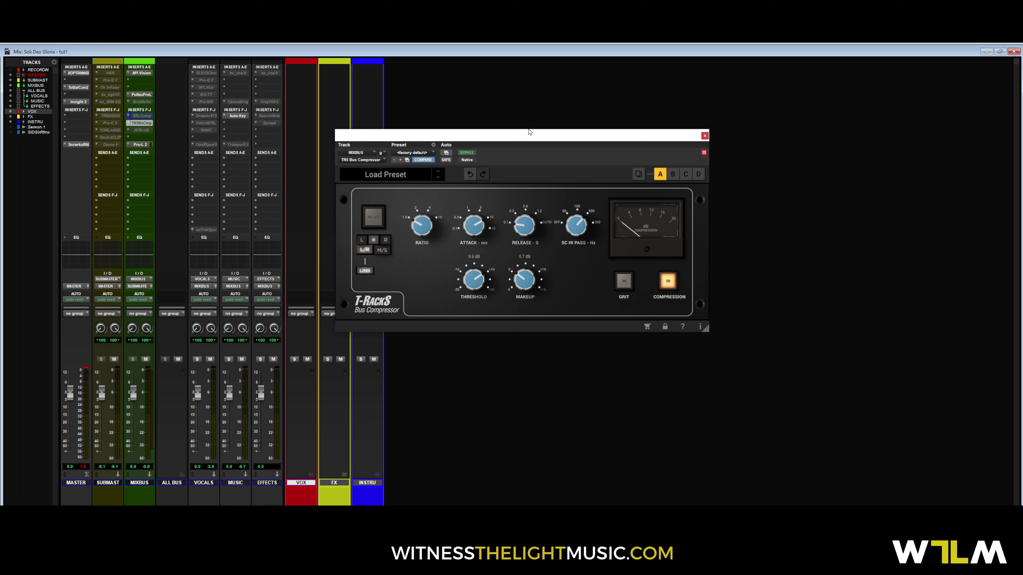
# Enable the bus compressor's Grit and compare the sound with it off and on during playback, leaving it on
pyautogui.moveTo(525, 140)
pyautogui.mouseDown()
pyautogui.moveTo(514, 133)
pyautogui.moveTo(519, 140)
pyautogui.mouseUp()
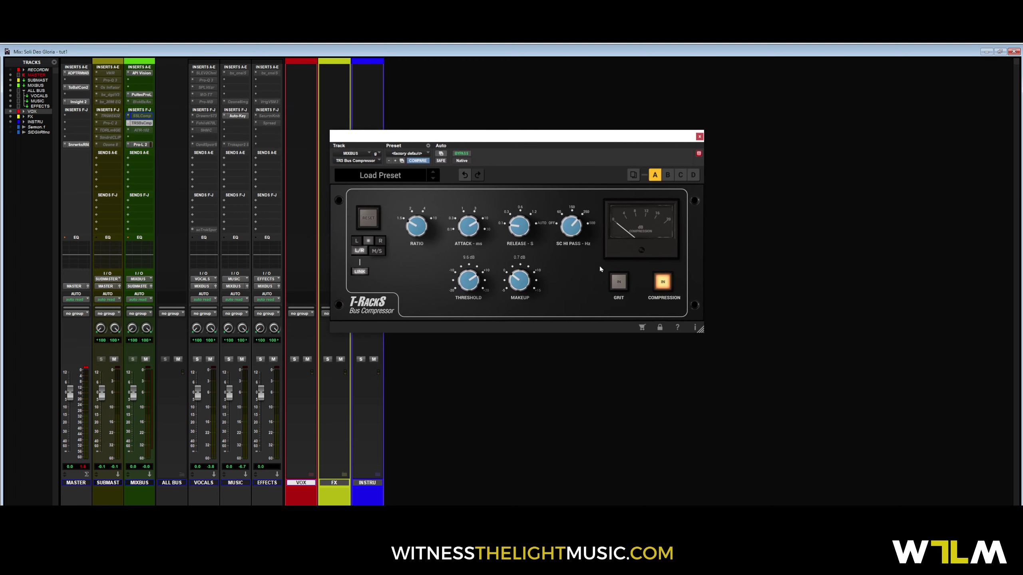
pyautogui.click(619, 282)
pyautogui.press('space')
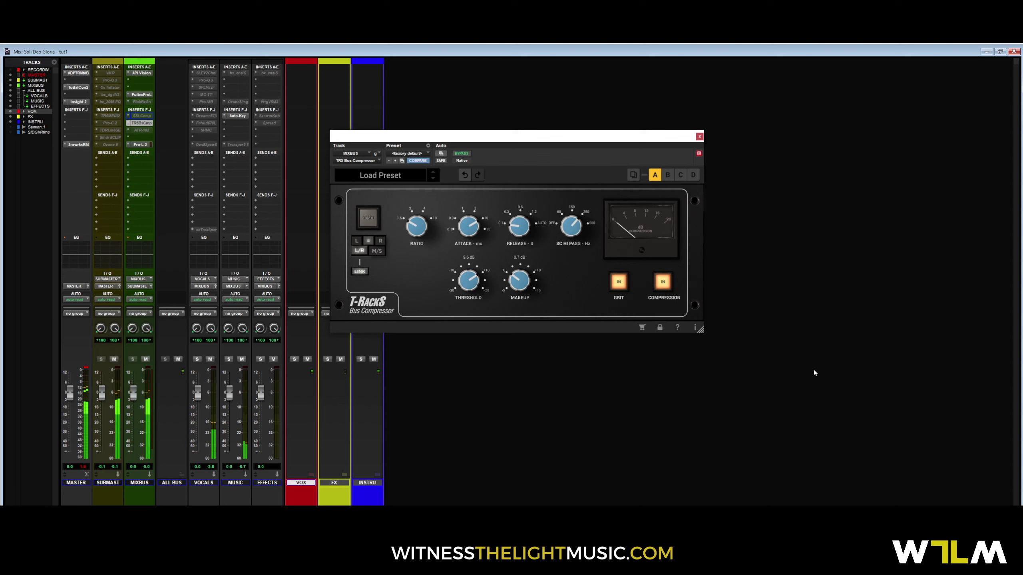
pyautogui.click(619, 285)
pyautogui.click(618, 284)
pyautogui.moveTo(527, 137); pyautogui.dragTo(533, 123)
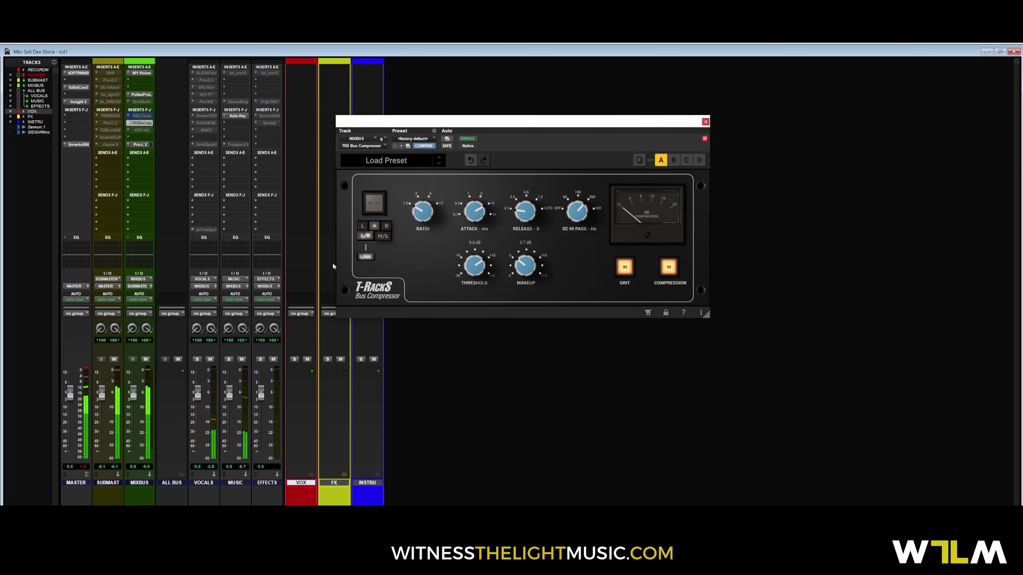
# Make the inactive ATR-102 insert on the MIXBUS track active and open its plug-in window in front of the bus compressor
pyautogui.rightClick(137, 135)
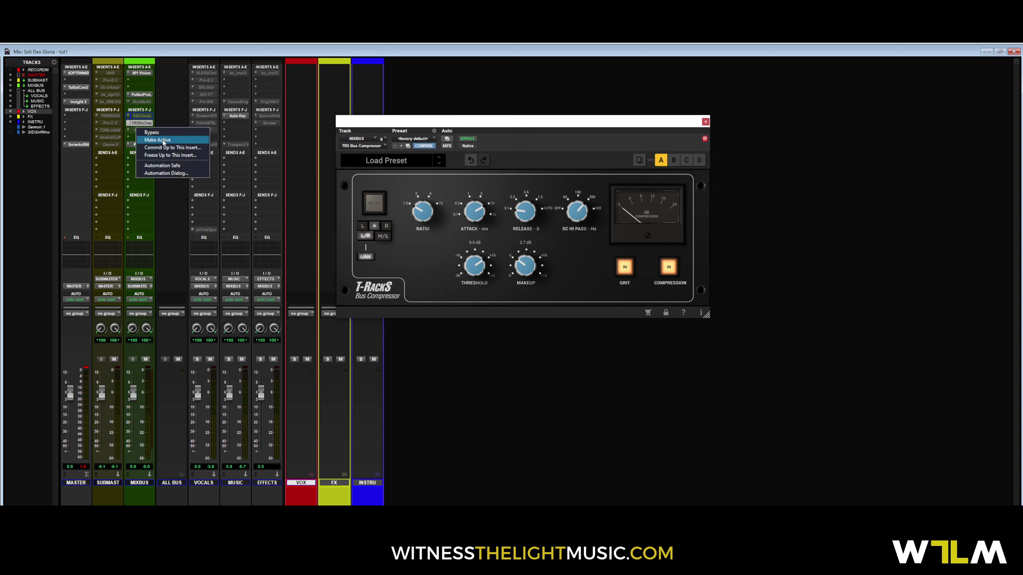
pyautogui.click(163, 141)
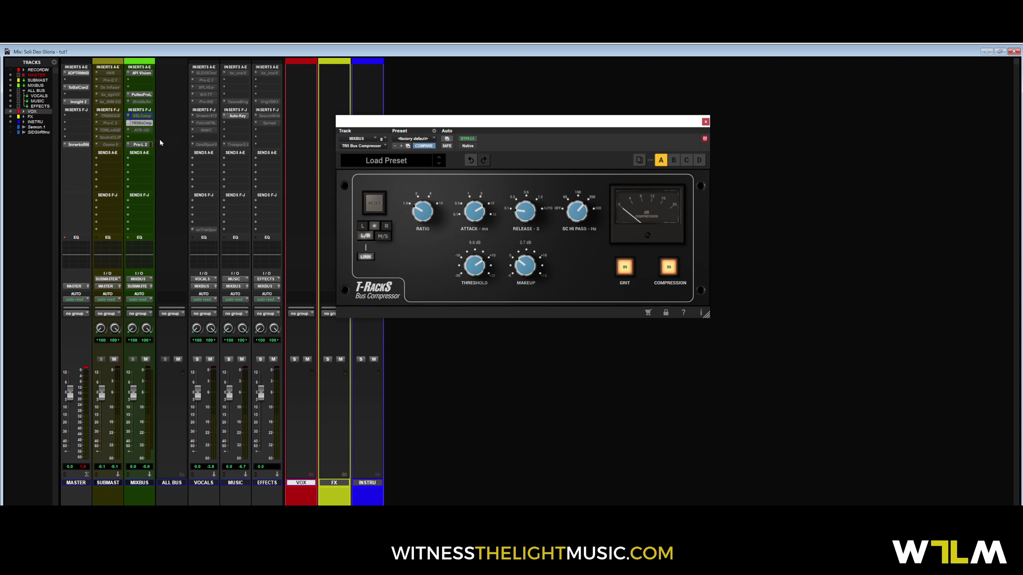
pyautogui.click(139, 131)
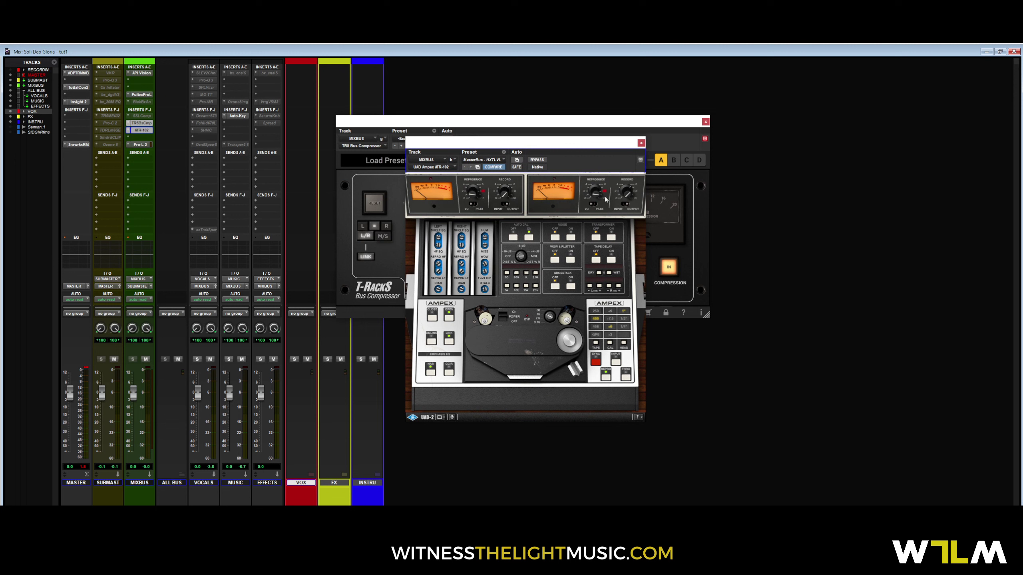
pyautogui.moveTo(556, 150); pyautogui.dragTo(551, 182)
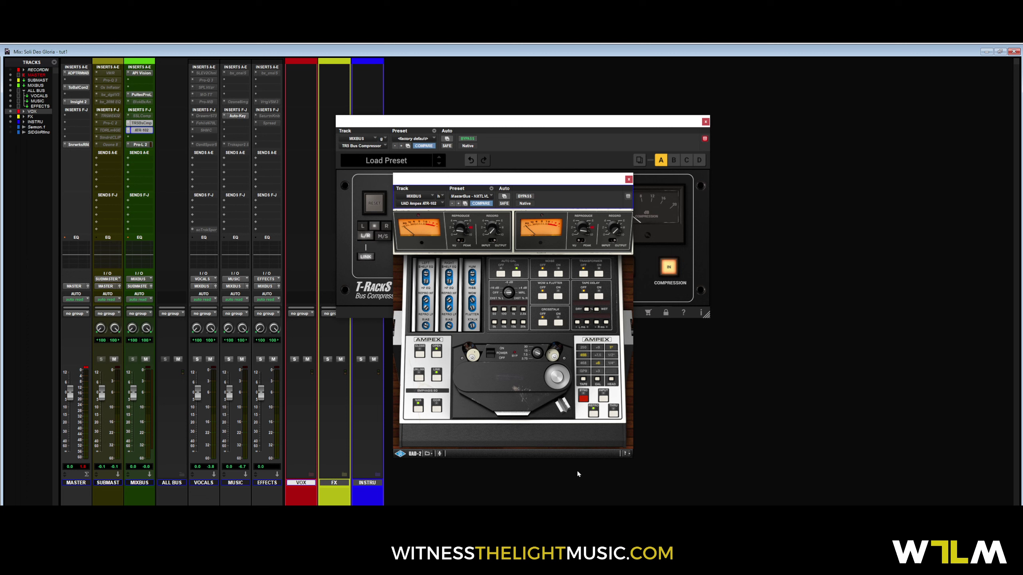
pyautogui.moveTo(531, 184); pyautogui.dragTo(533, 181)
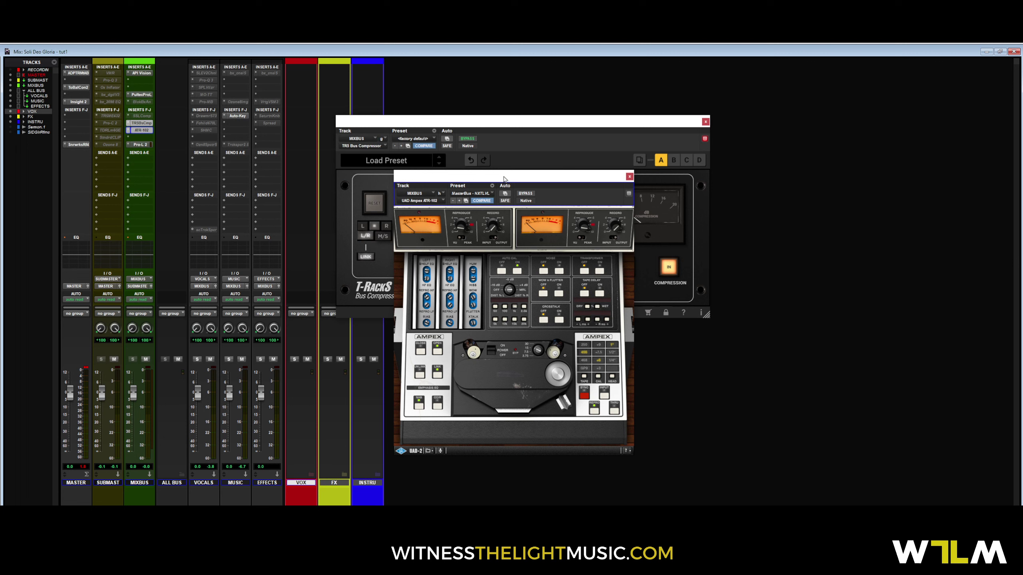
# Play the mix and compare the Ampex ATR-102 bypassed and active, then stop playback with the plug-in left active
pyautogui.press('space')
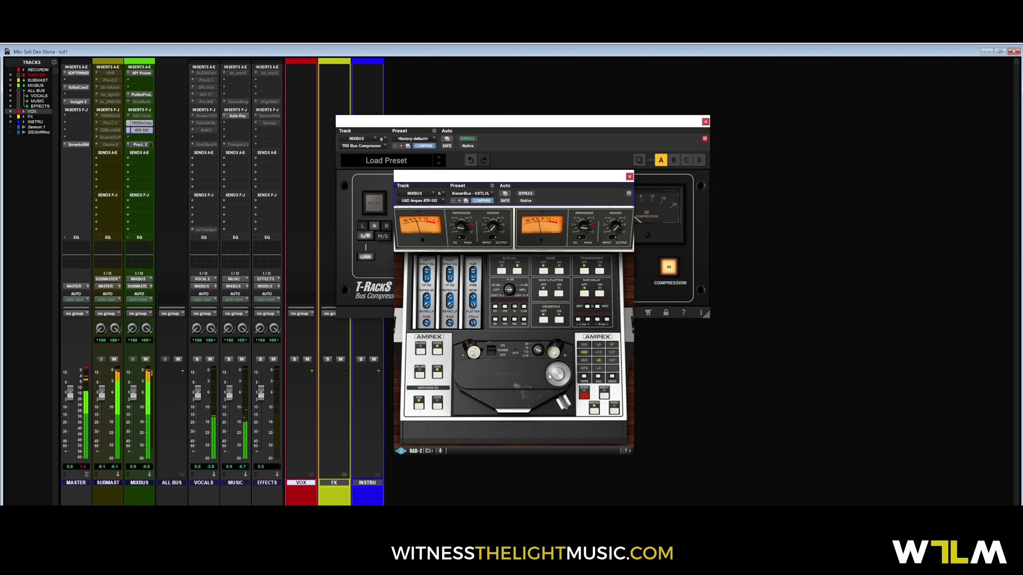
pyautogui.click(524, 194)
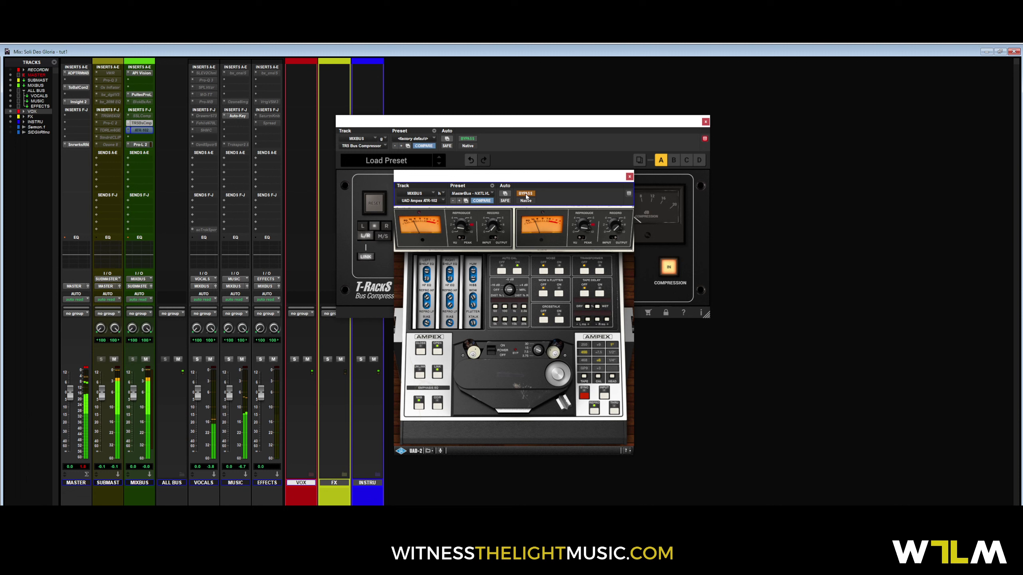
pyautogui.click(526, 197)
pyautogui.moveTo(510, 180); pyautogui.dragTo(505, 153)
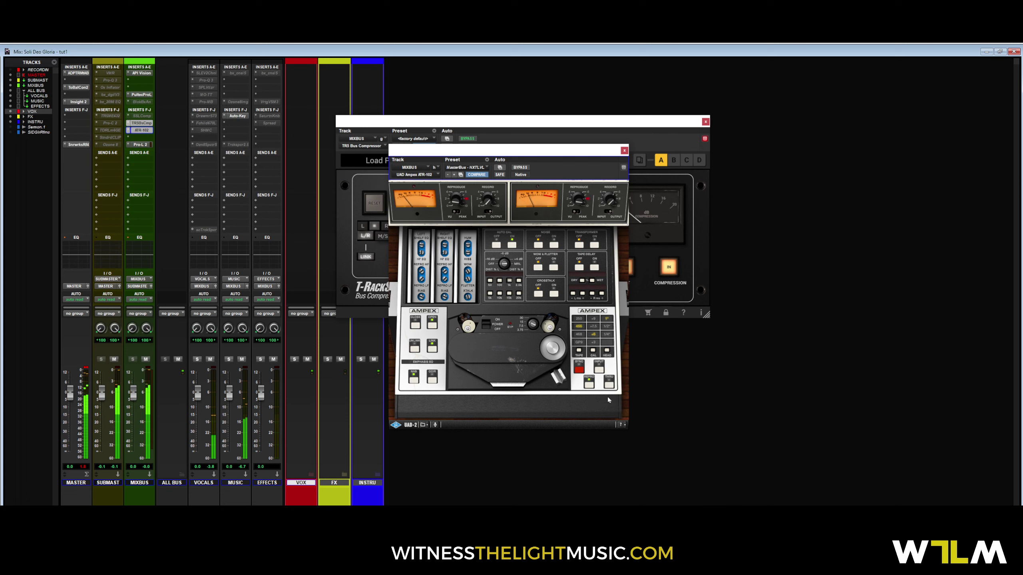
pyautogui.press('space')
pyautogui.moveTo(496, 148); pyautogui.dragTo(497, 153)
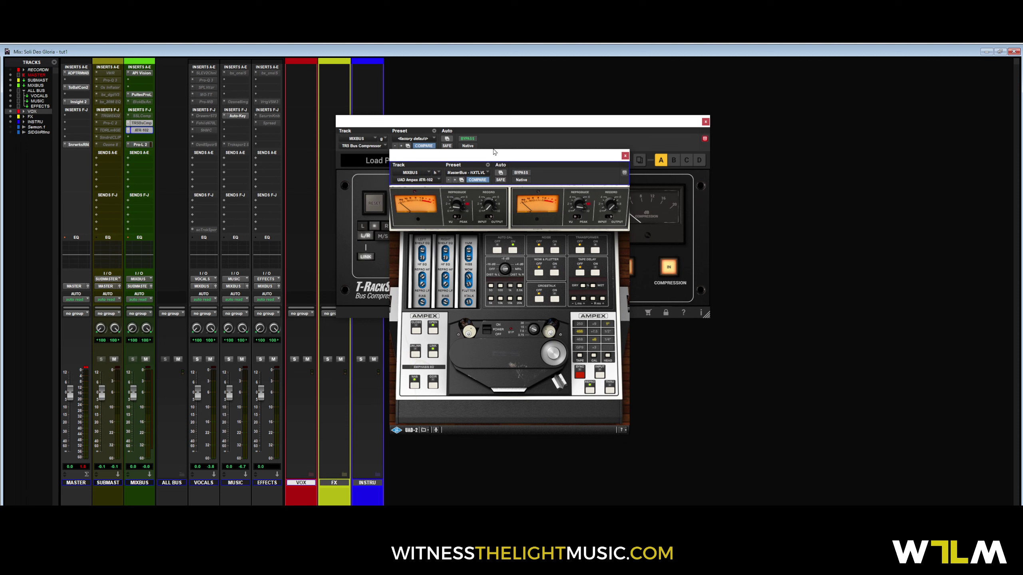
pyautogui.moveTo(495, 152); pyautogui.dragTo(547, 170)
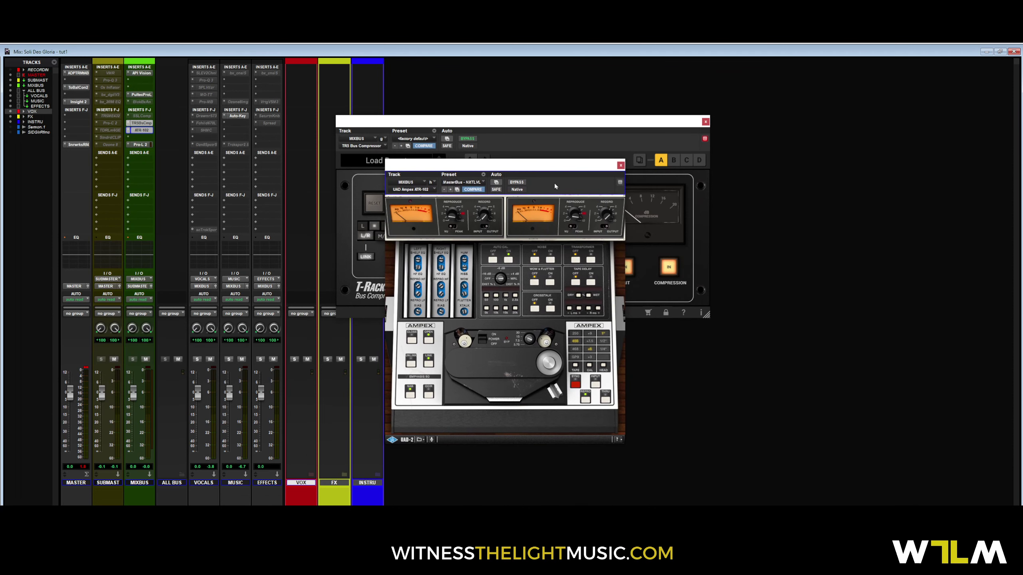